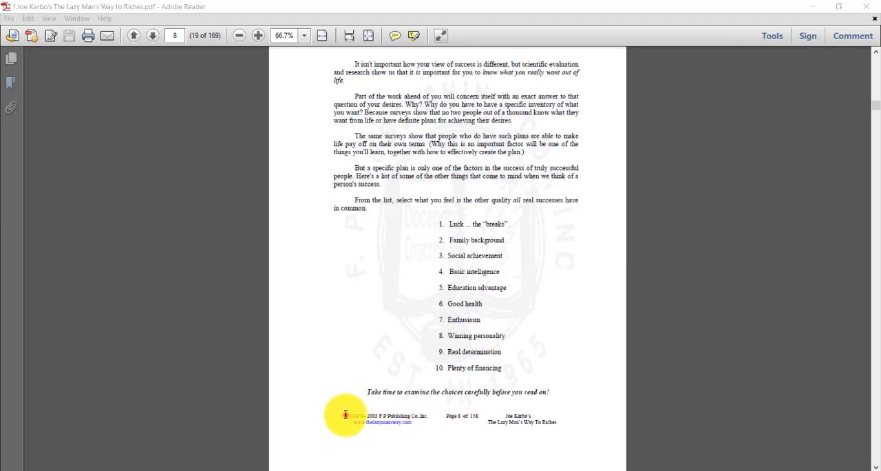
Step: Examine the publisher notice, website link and book title in the footers of pages 8 and 10 of the PDF
drag(345, 414, 490, 418)
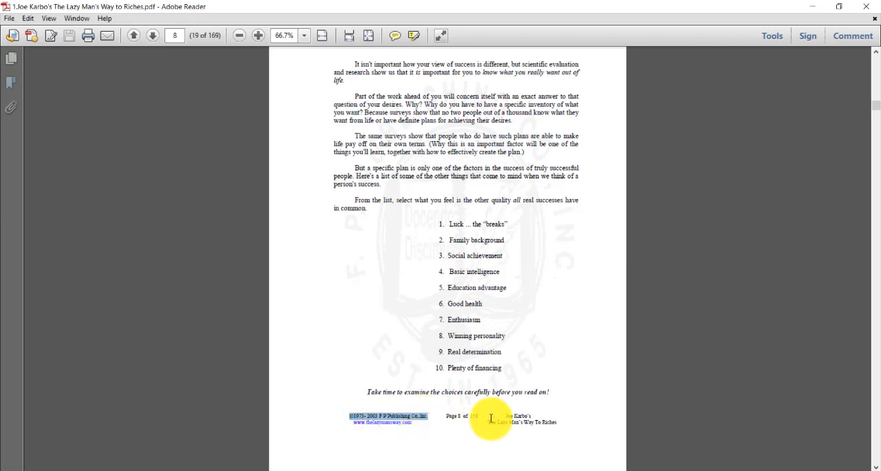
drag(580, 417, 501, 417)
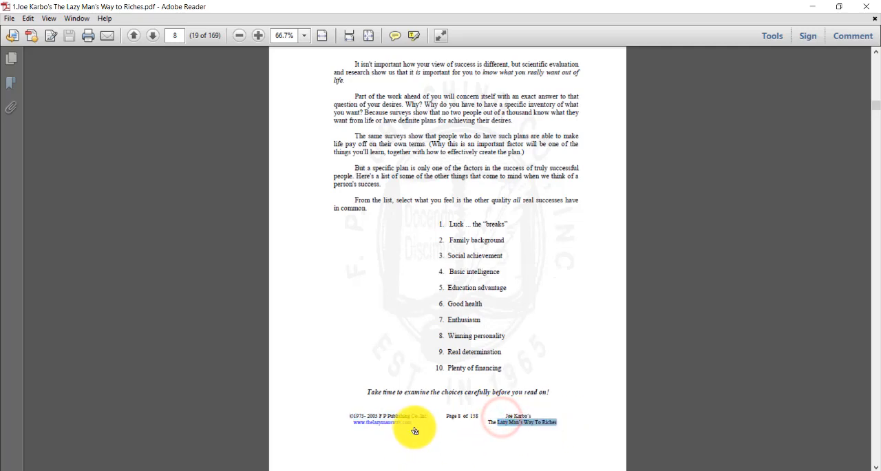
scroll(396, 426, down, 10)
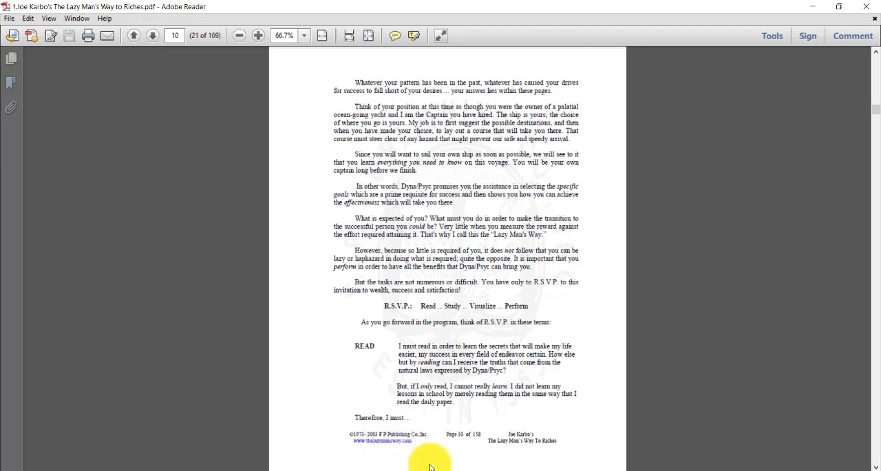
drag(414, 445, 347, 443)
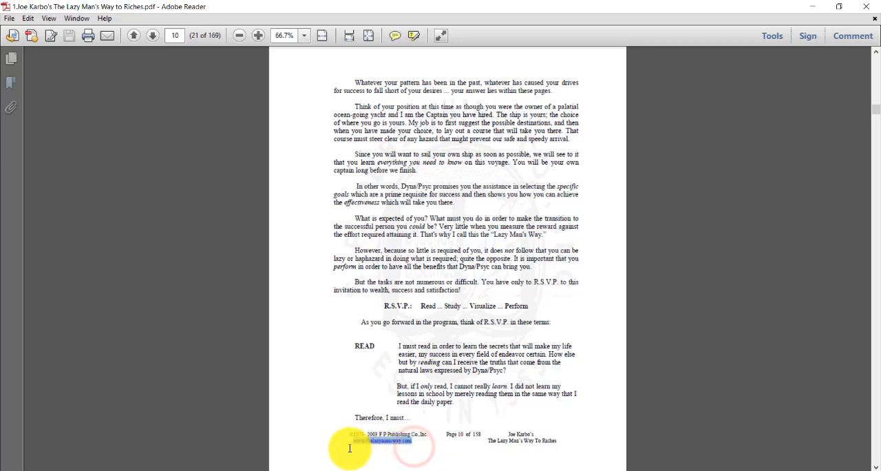
Step: Switch to the PDFdu link removal page in Chrome and choose "1.The Lazy Man's Way to Riches-Joe Karbo.pdf" as the source file
click(456, 470)
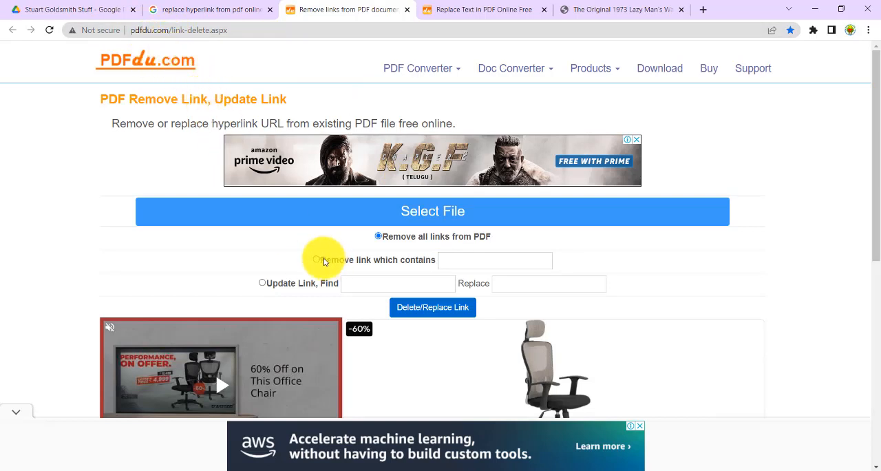
click(449, 216)
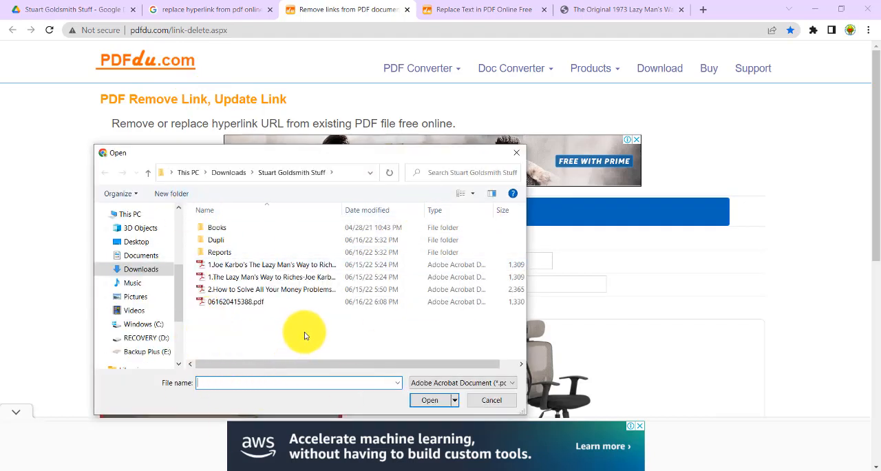
click(252, 277)
click(431, 402)
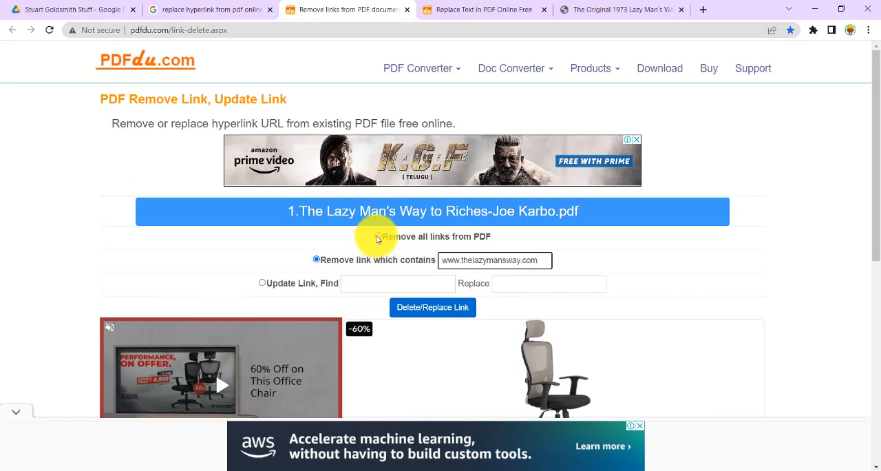
click(376, 236)
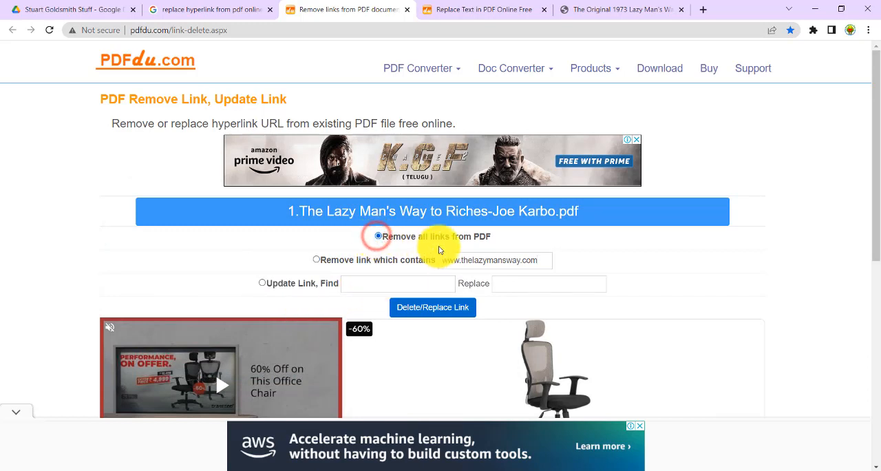
click(316, 260)
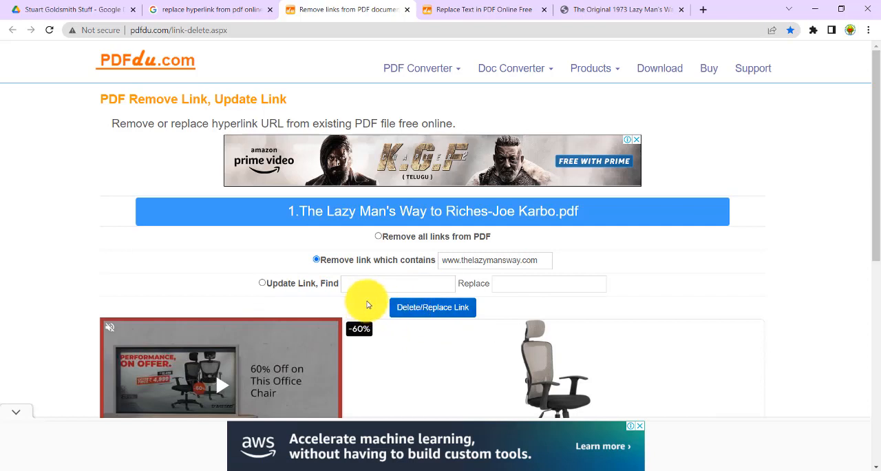
click(408, 312)
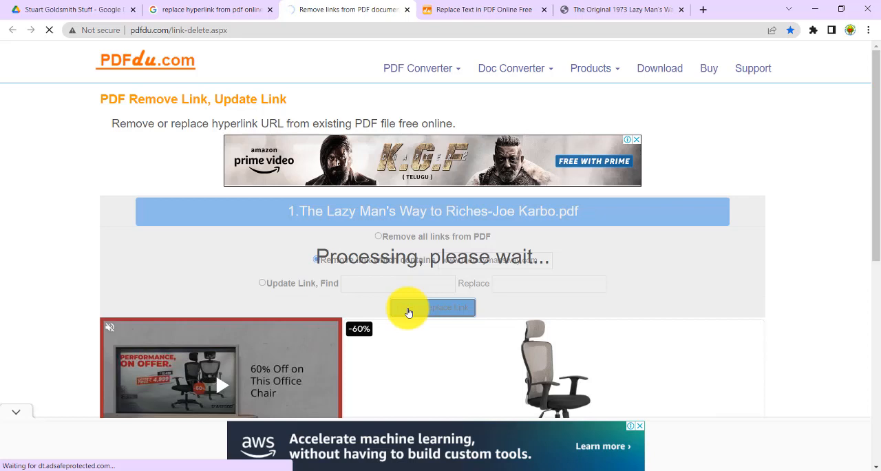
click(20, 409)
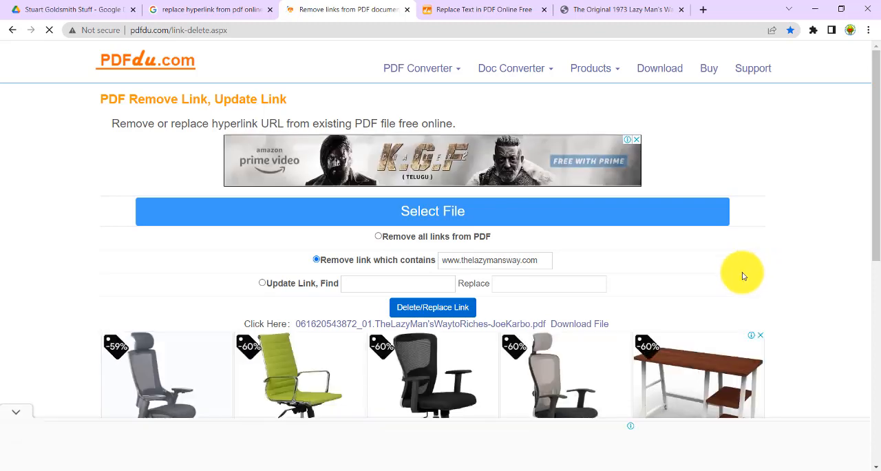
click(576, 325)
drag(542, 259, 393, 258)
key(ctrl+c)
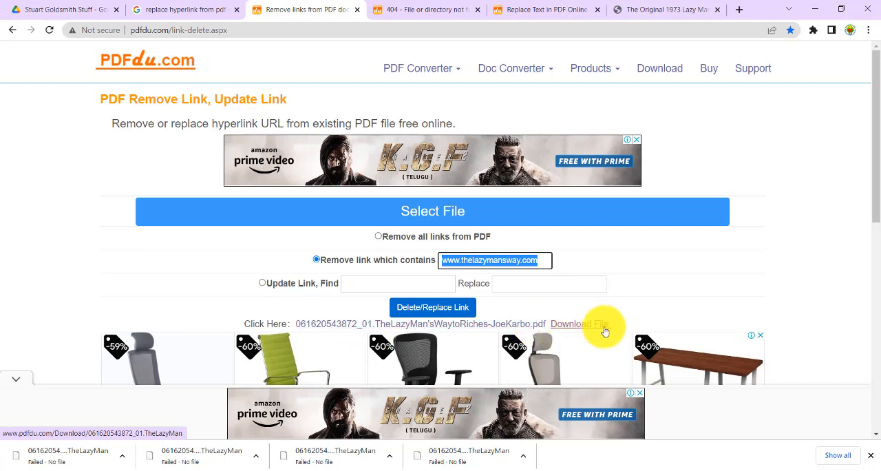
click(373, 284)
key(ctrl+v)
click(261, 282)
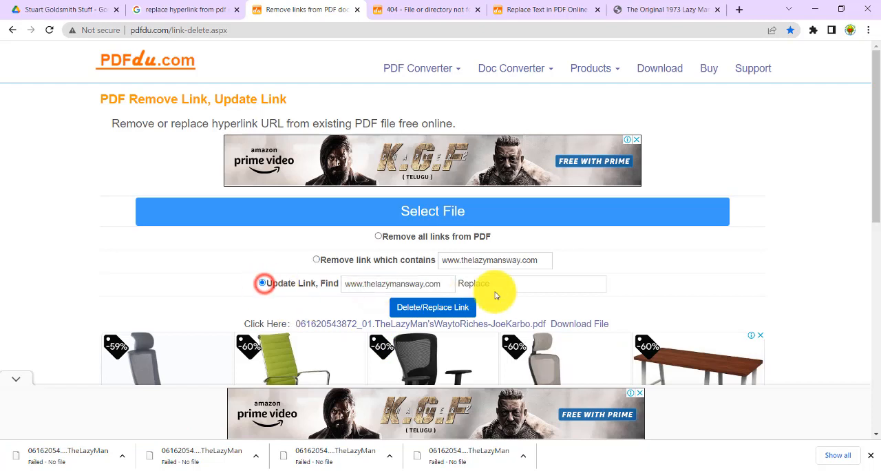
click(501, 285)
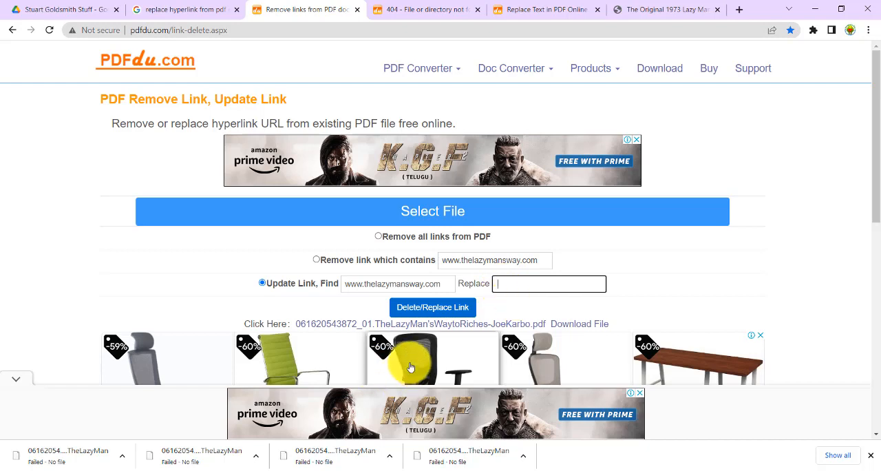
click(438, 310)
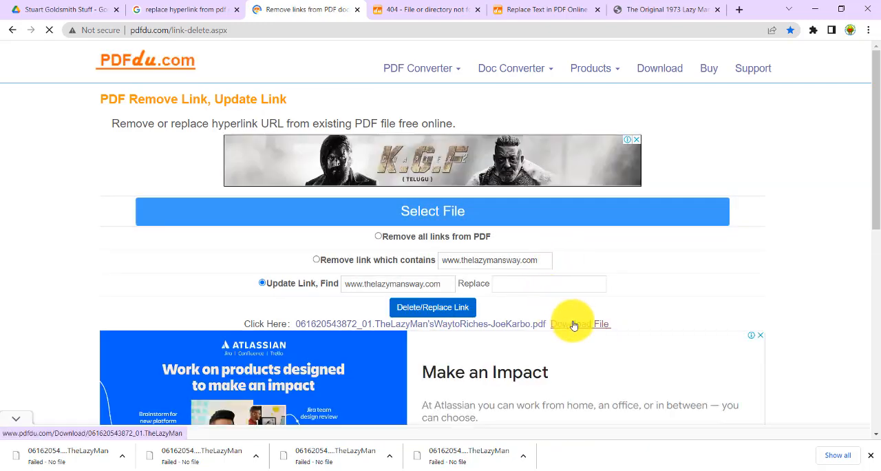
Step: Try to download and open the processed PDF from its result links, closing the resulting pages, and rerun the link replacement
click(573, 325)
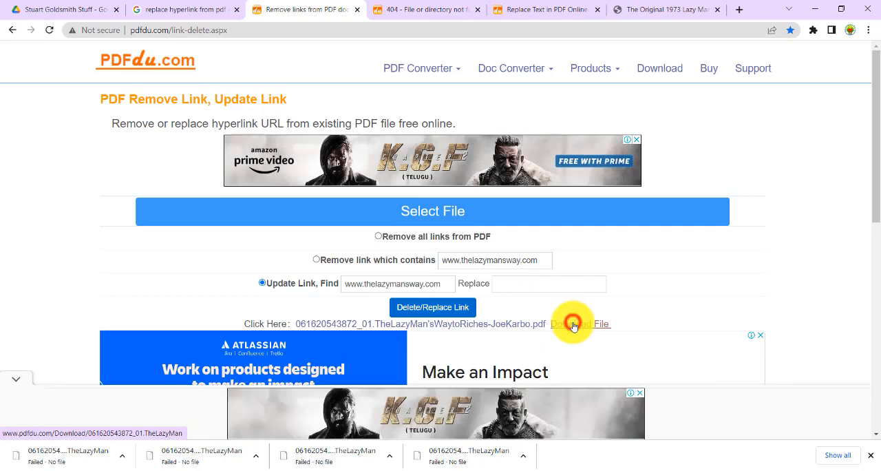
click(487, 324)
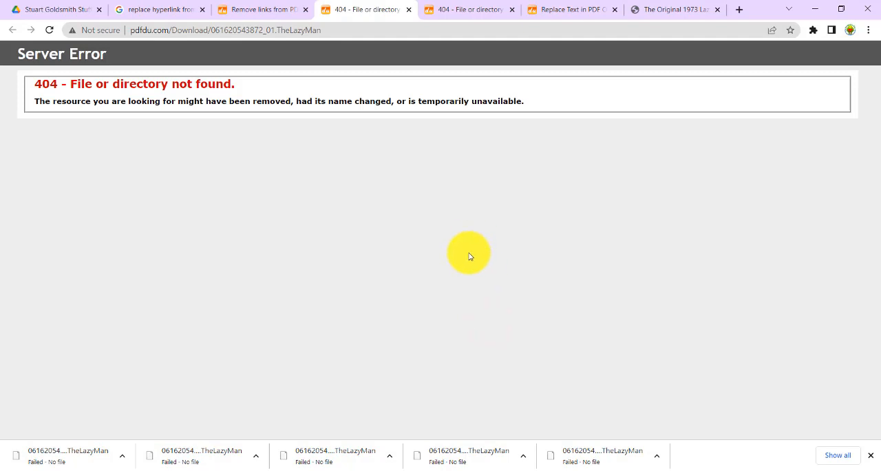
click(408, 9)
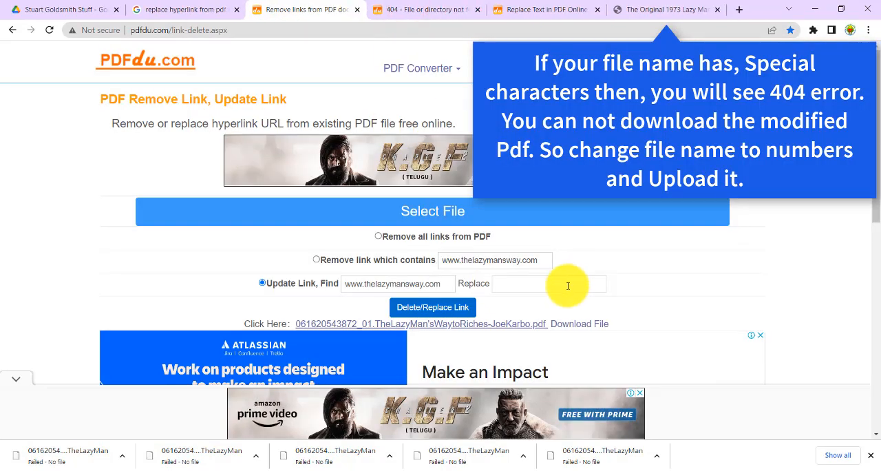
right_click(525, 325)
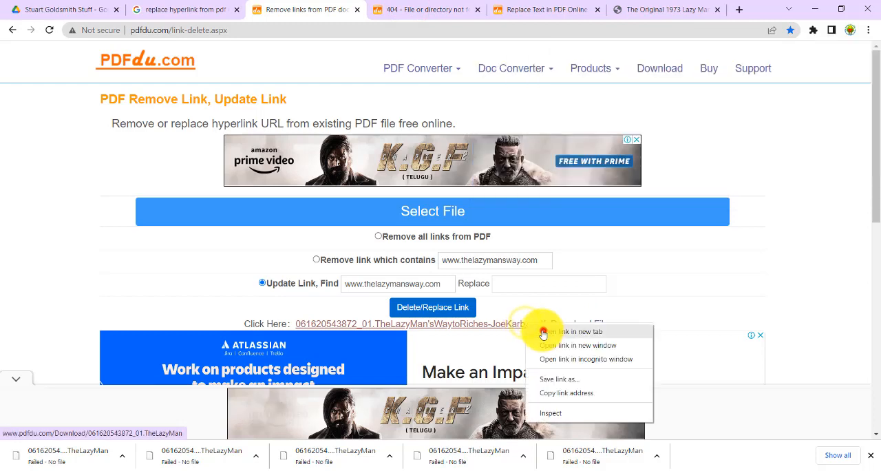
click(543, 333)
click(353, 9)
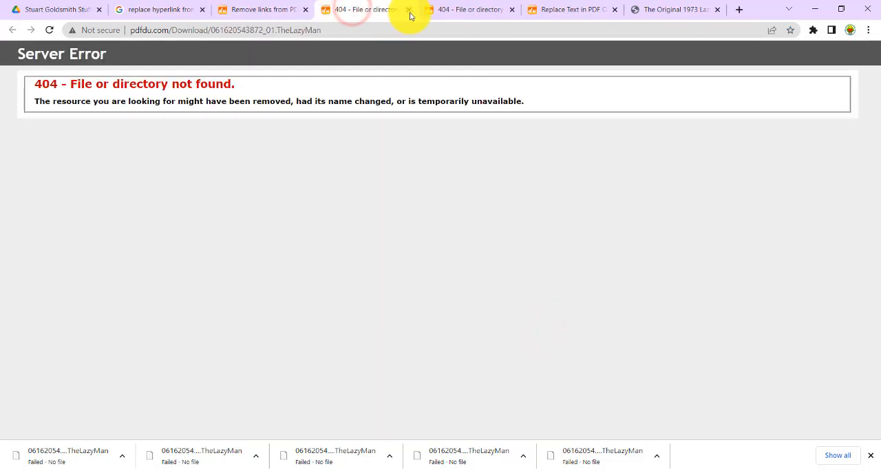
click(409, 11)
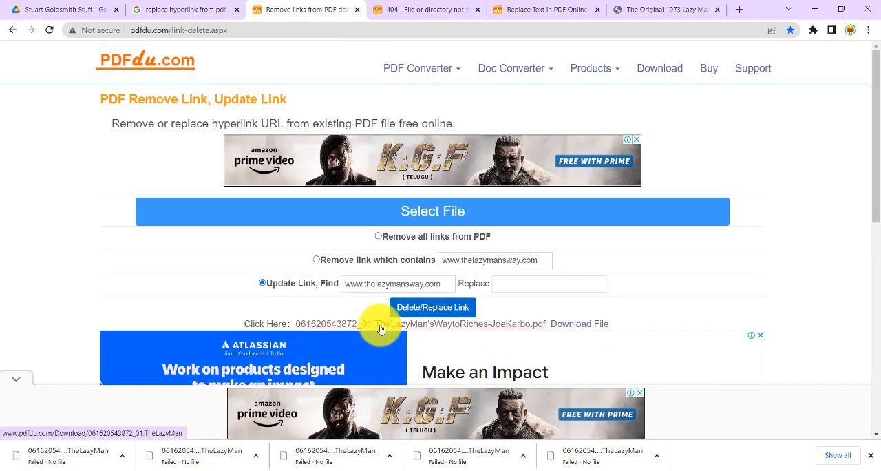
click(445, 306)
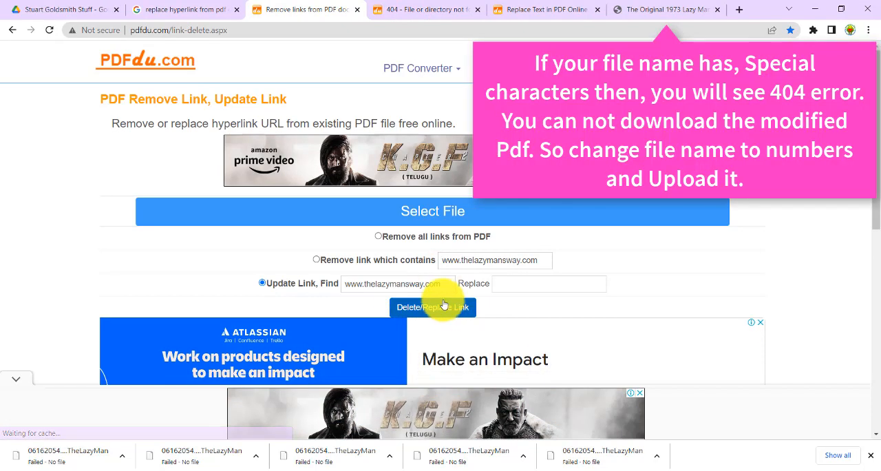
Step: Choose the numerically named file 061620415388.pdf from the Stuart Goldsmith Stuff folder as the new source PDF
click(434, 210)
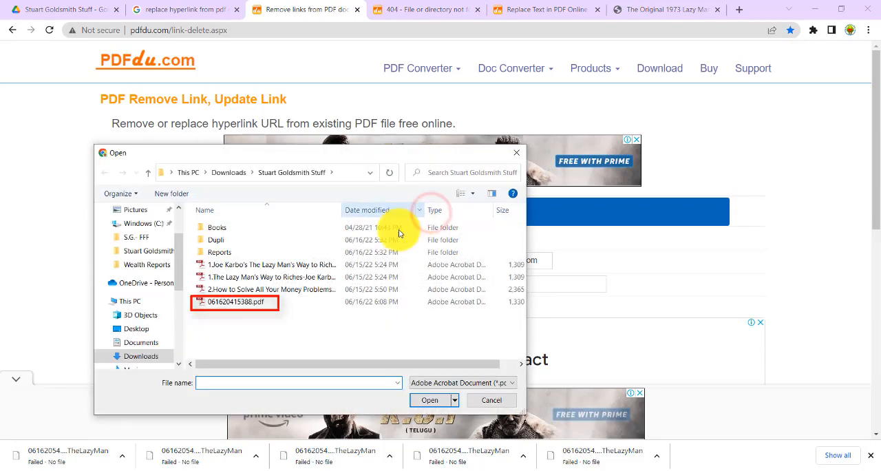
click(222, 306)
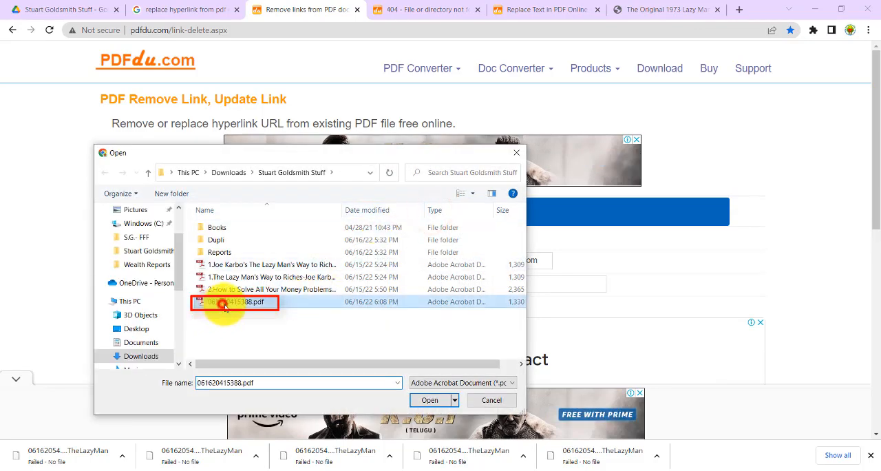
click(427, 400)
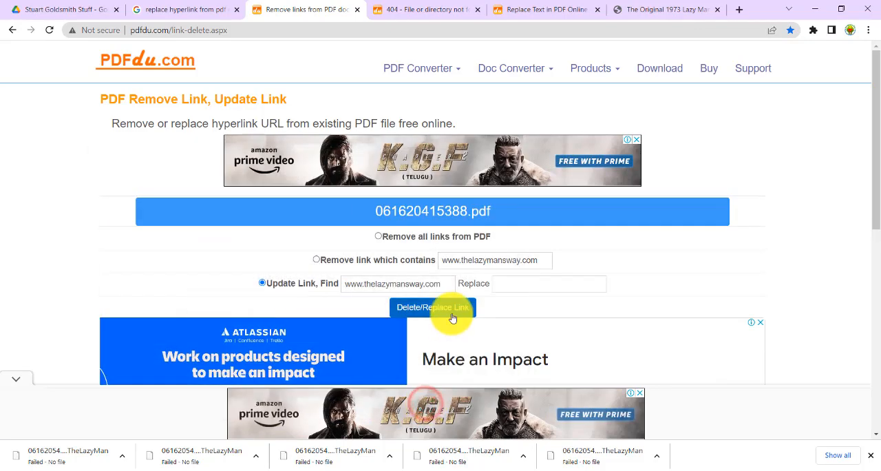
click(316, 259)
click(393, 283)
triple_click(394, 286)
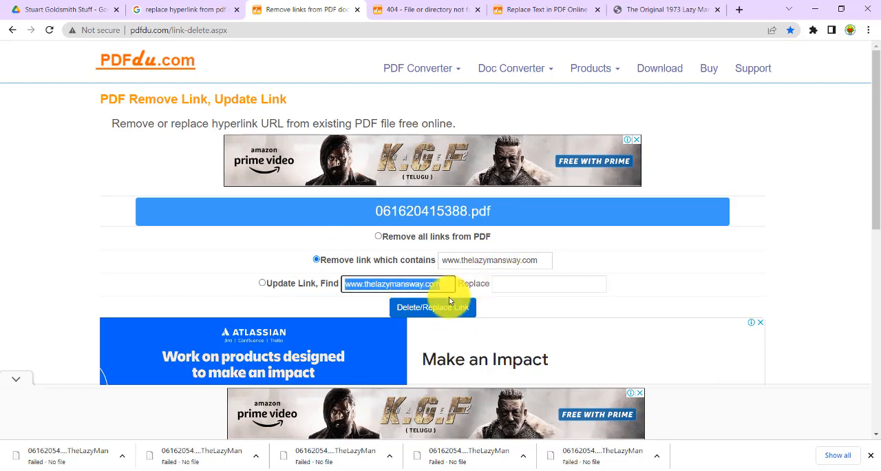
click(411, 309)
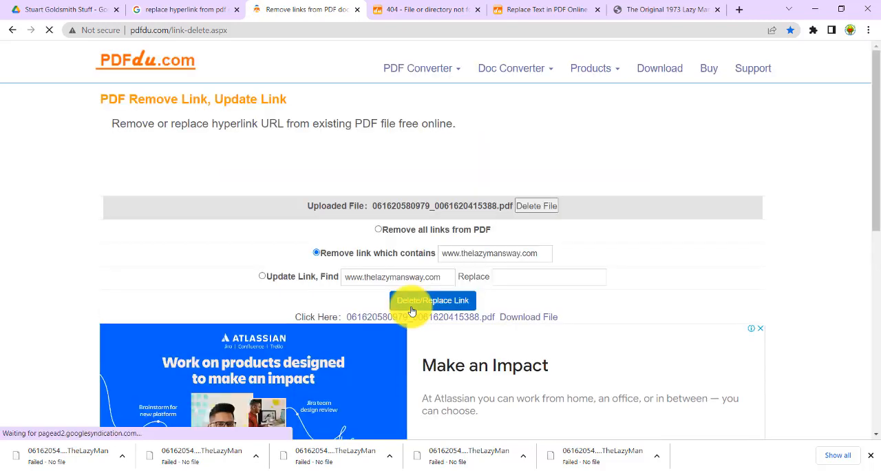
Step: Download the processed PDF and open it from the Documents folder inside Downloads
click(407, 318)
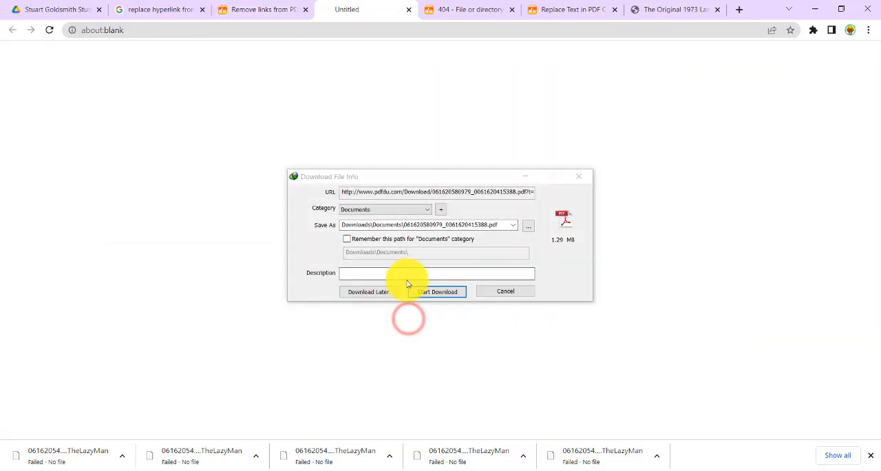
click(426, 291)
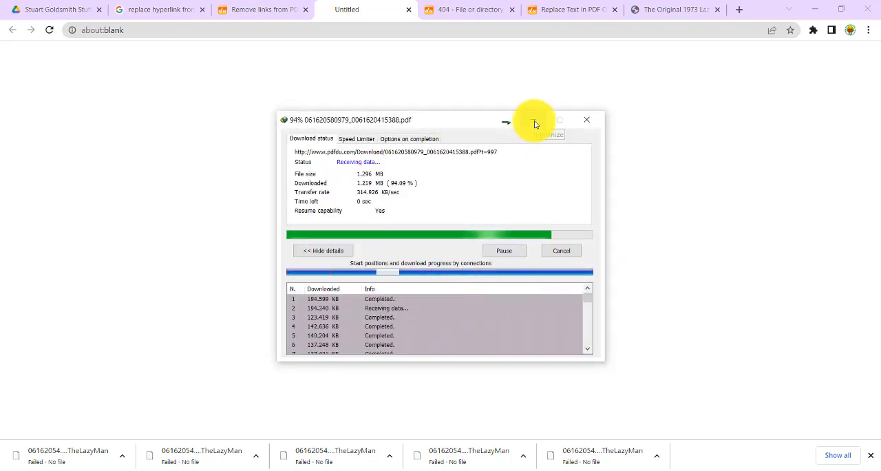
mouse_move(339, 460)
click(422, 424)
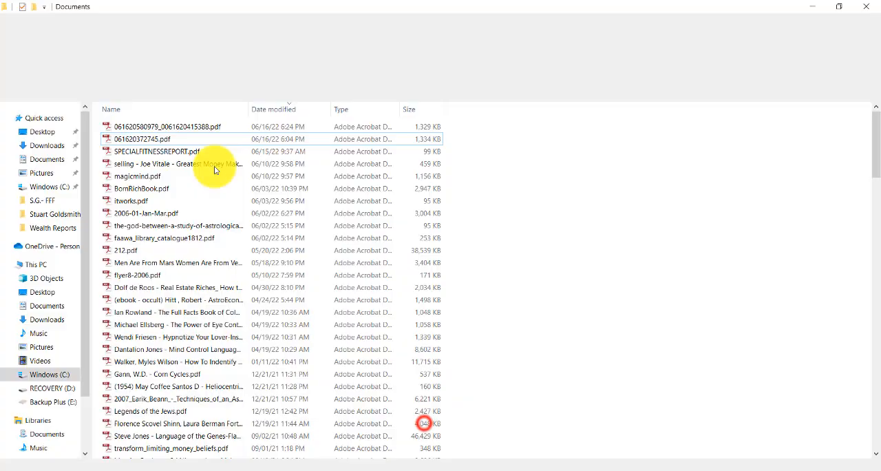
click(174, 128)
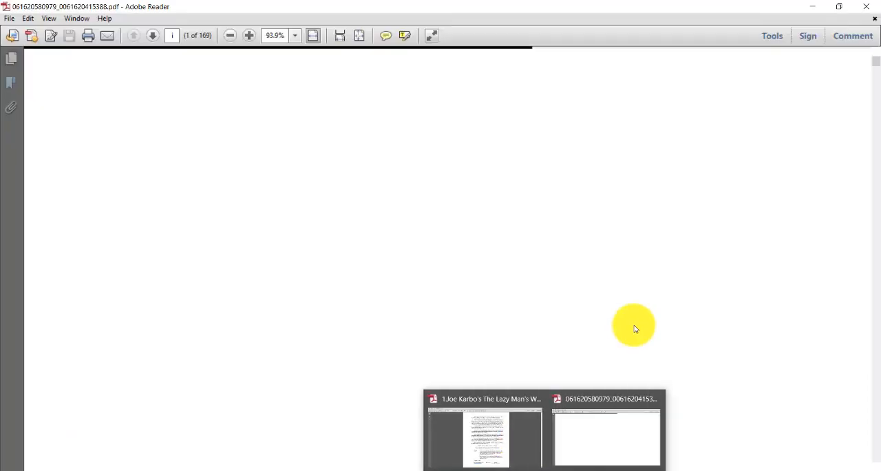
click(587, 445)
Step: Check the footers of pages 10 and 11 in the processed PDF at 75% zoom for the removed website link
drag(875, 59, 876, 66)
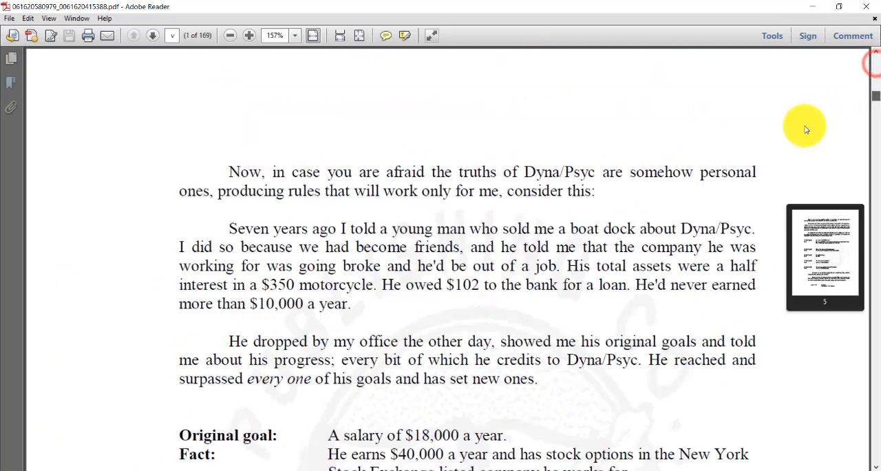
drag(806, 130, 872, 161)
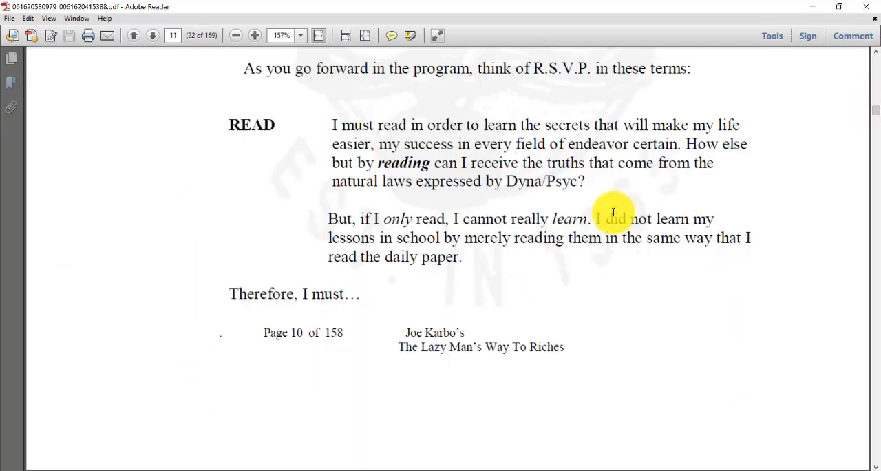
click(235, 35)
click(235, 35)
click(235, 35)
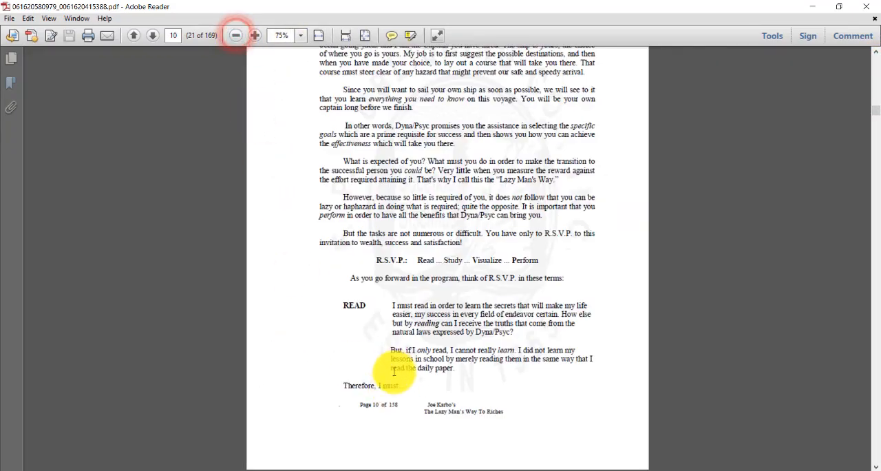
scroll(394, 372, down, 5)
scroll(354, 281, down, 1)
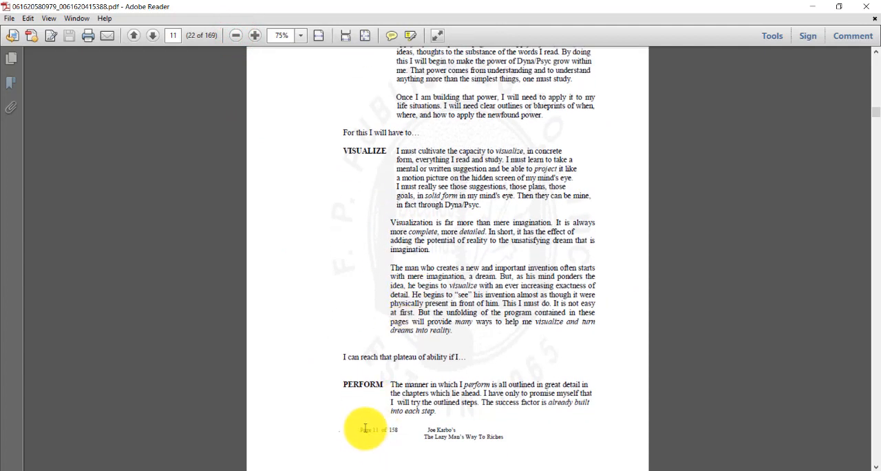
Step: Check the page 11 footer by highlighting its remaining author and book title text
drag(361, 437, 479, 438)
click(479, 438)
drag(427, 429, 390, 466)
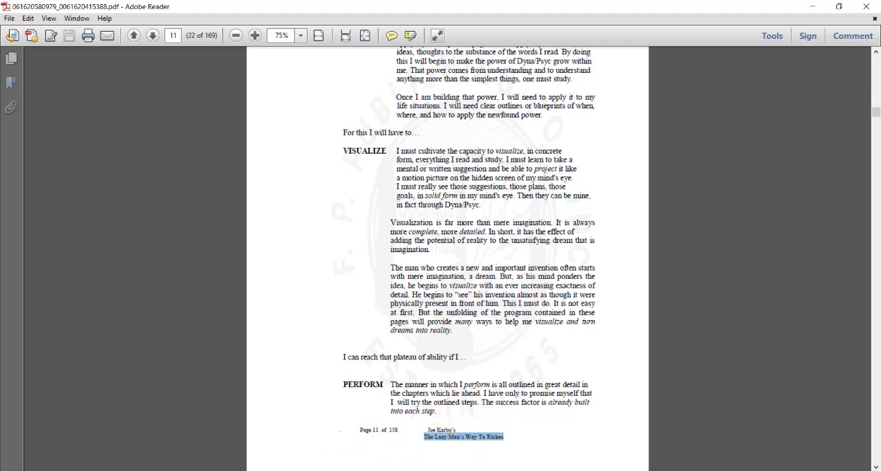
mouse_move(296, 470)
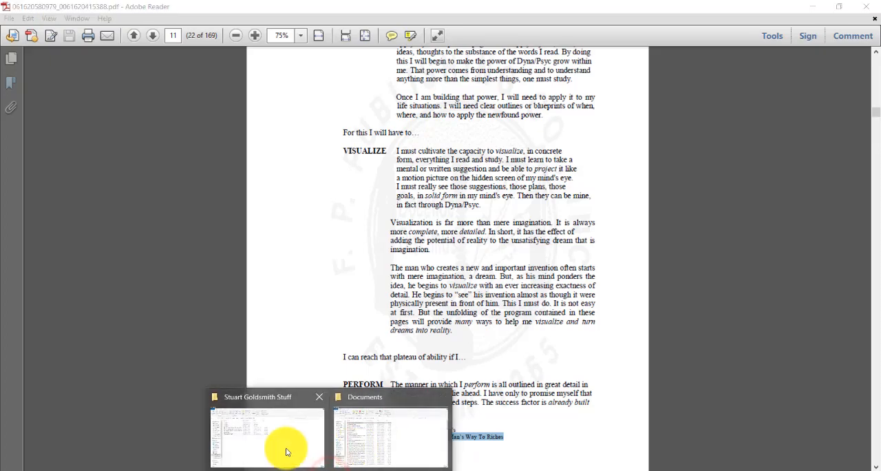
click(285, 448)
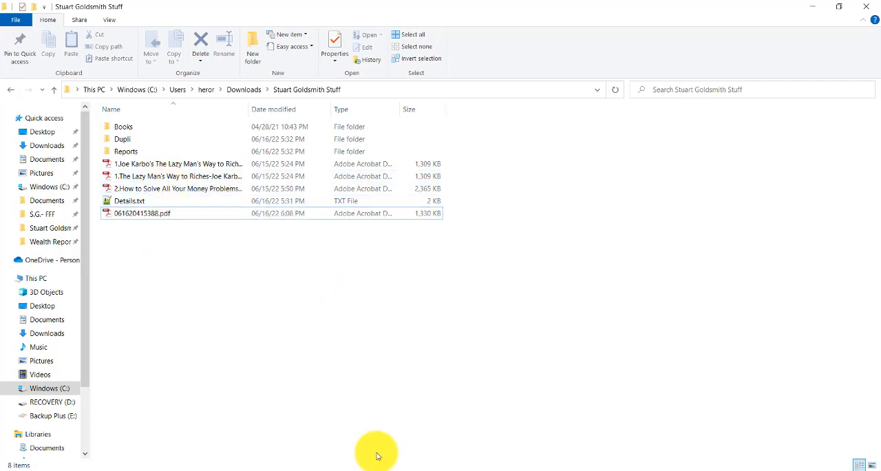
click(186, 215)
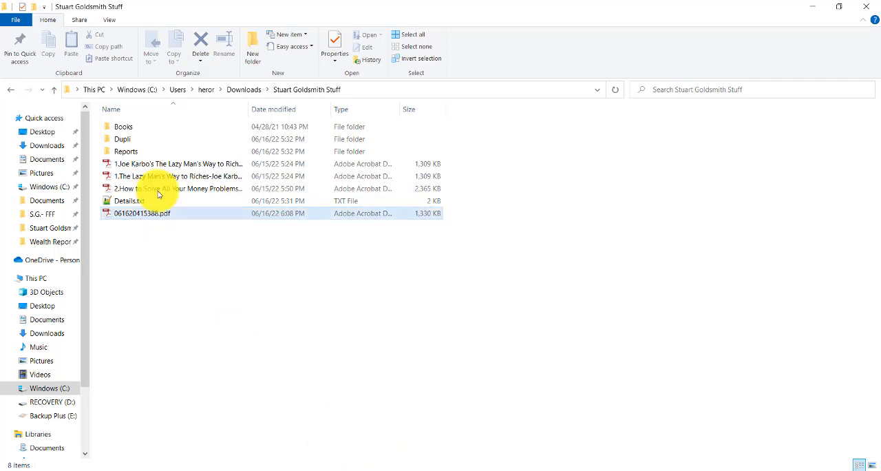
click(155, 236)
mouse_move(321, 460)
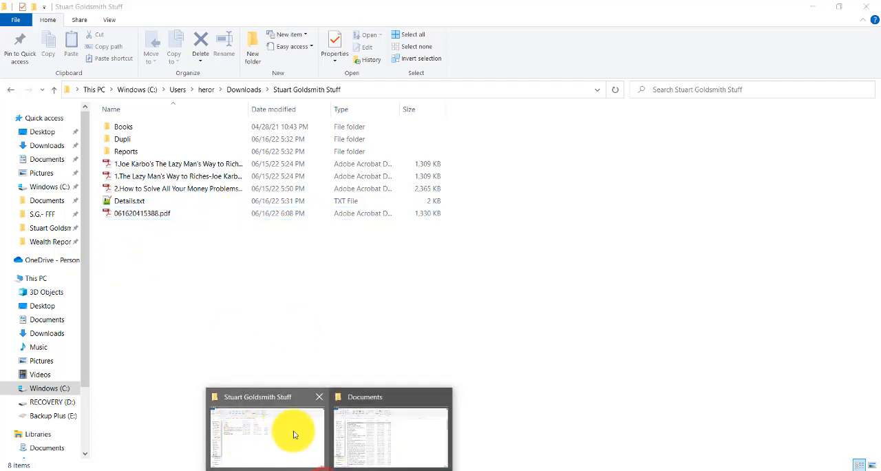
click(428, 429)
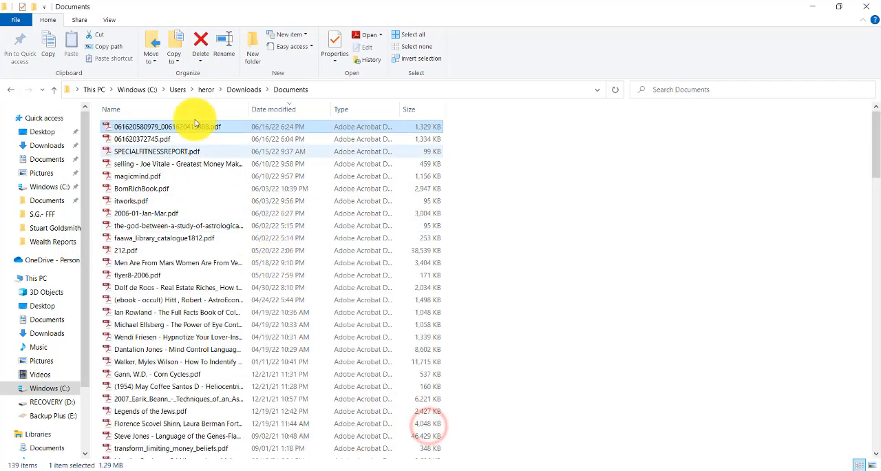
mouse_move(325, 468)
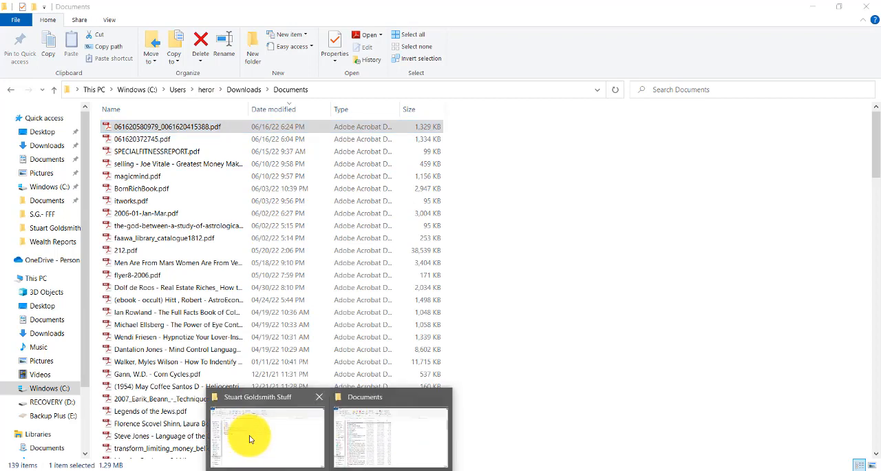
click(263, 436)
click(150, 214)
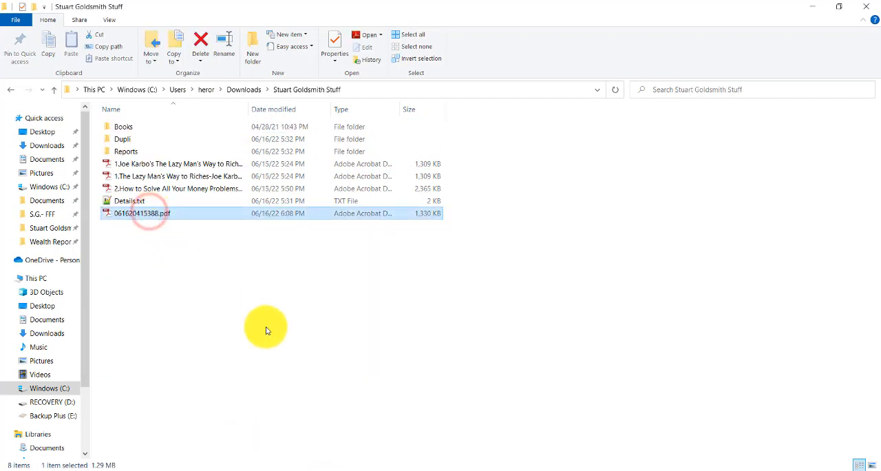
key(Delete)
click(327, 470)
click(357, 438)
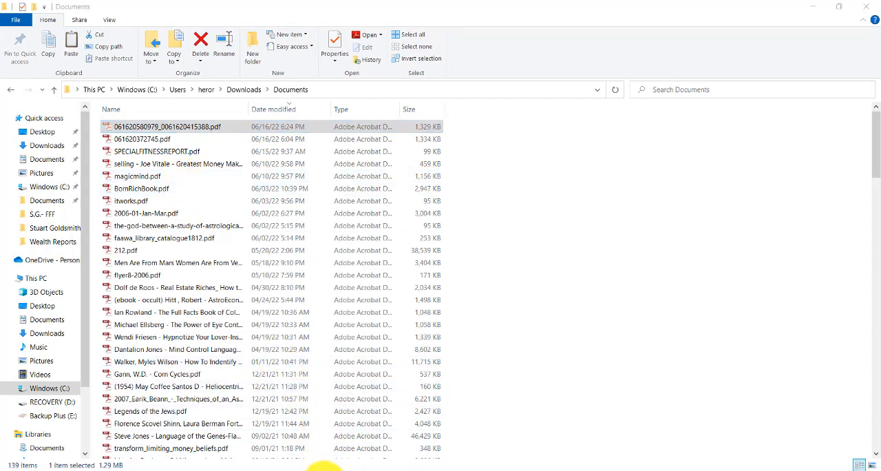
click(323, 467)
click(248, 460)
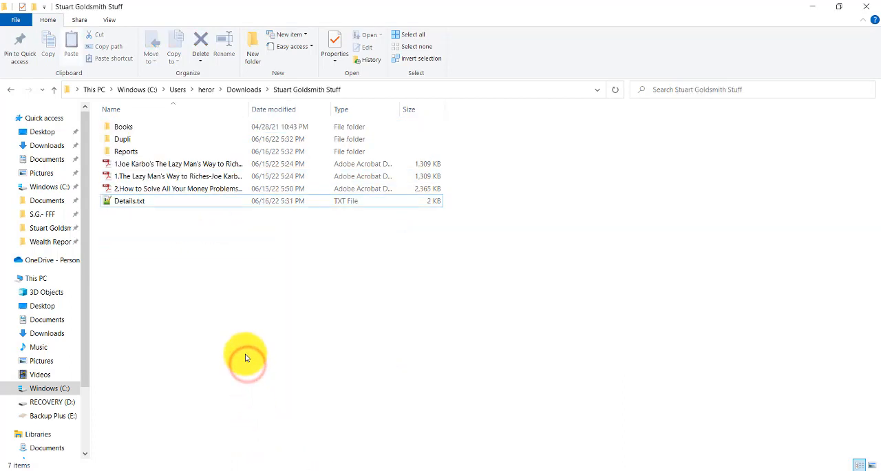
key(ctrl+v)
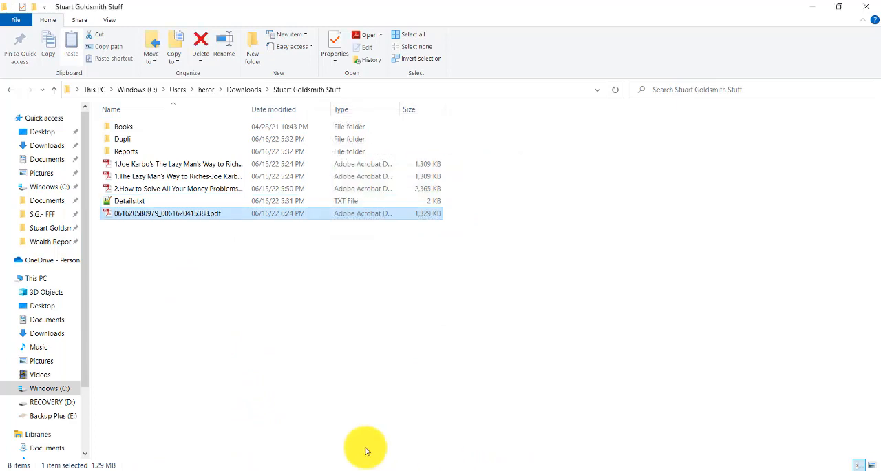
key(F2)
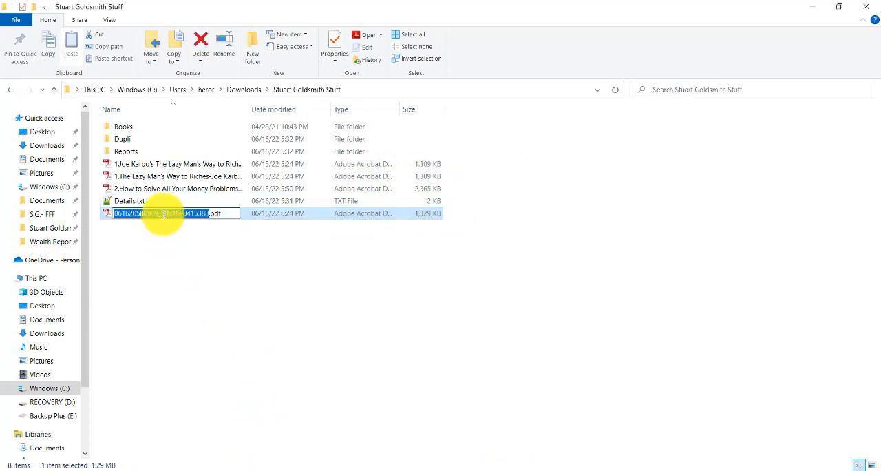
drag(168, 214, 76, 214)
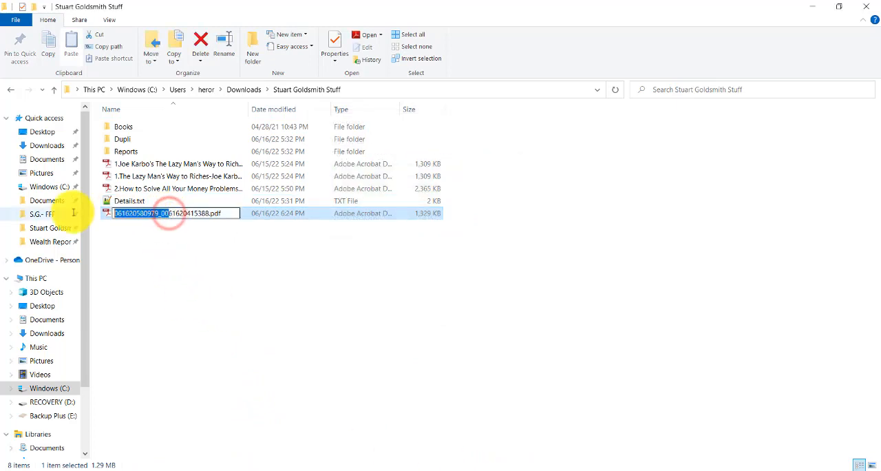
key(Delete)
click(173, 264)
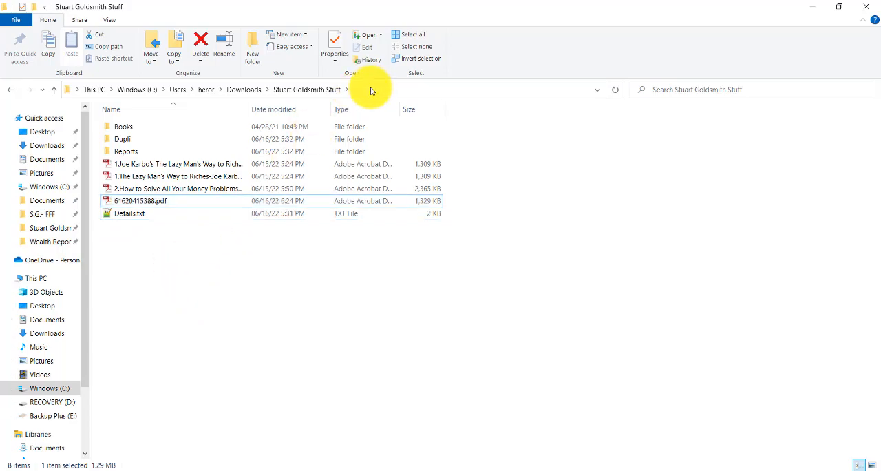
Step: Switch to the PDFdu Replace Text page in Chrome and choose 61620415388.pdf from Stuart Goldsmith Stuff as the source file
key(alt+Tab)
click(393, 10)
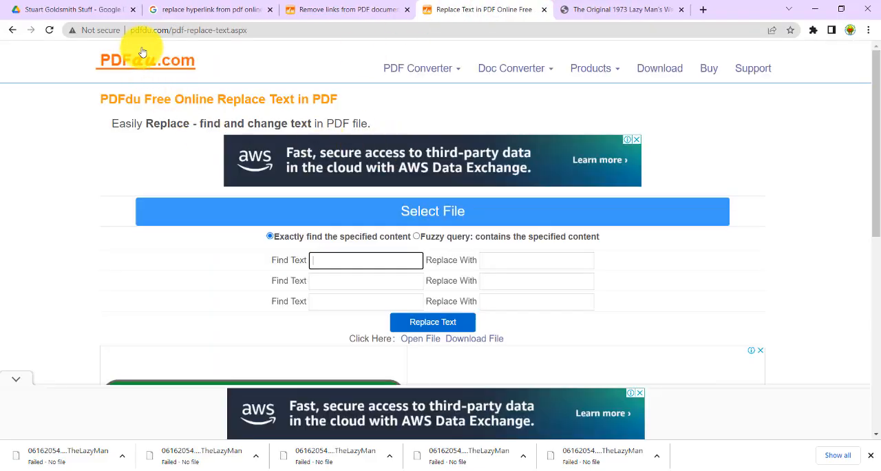
click(274, 31)
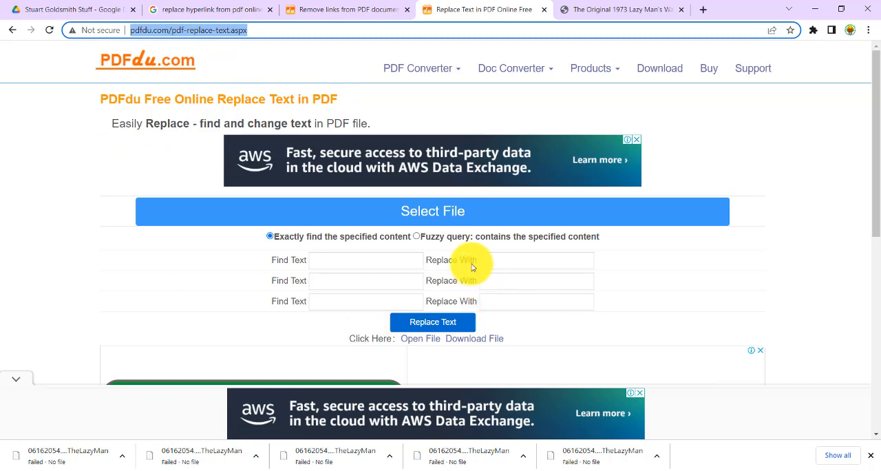
click(443, 212)
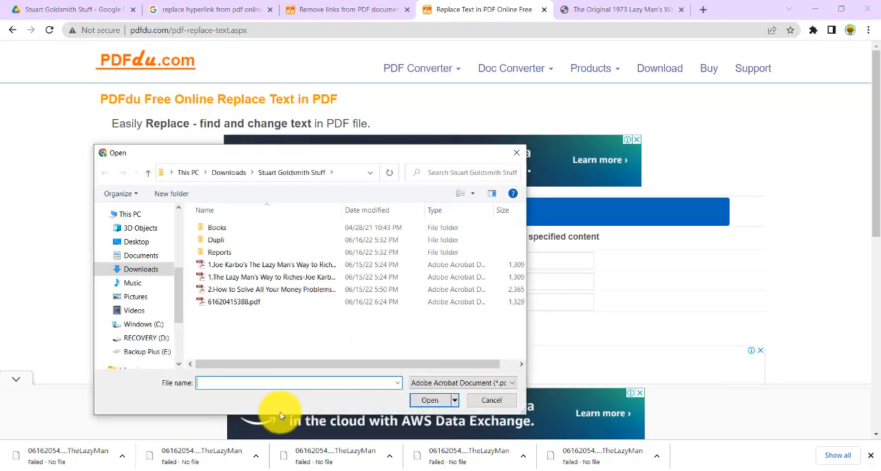
click(231, 301)
click(432, 401)
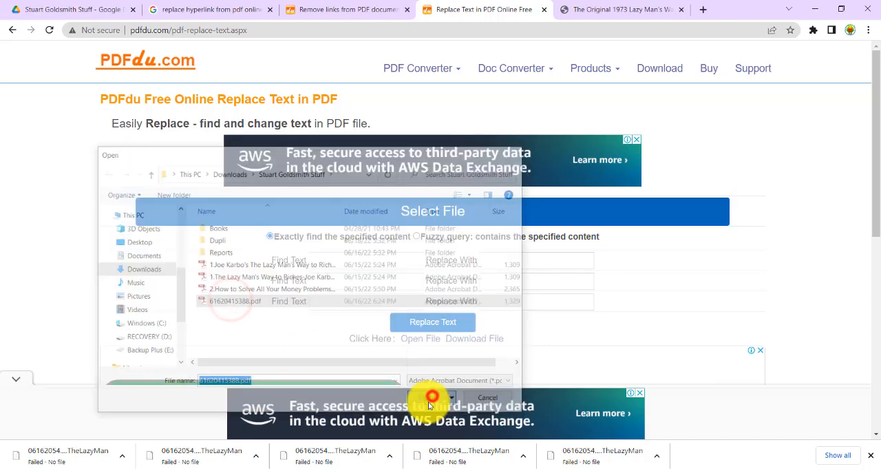
click(554, 467)
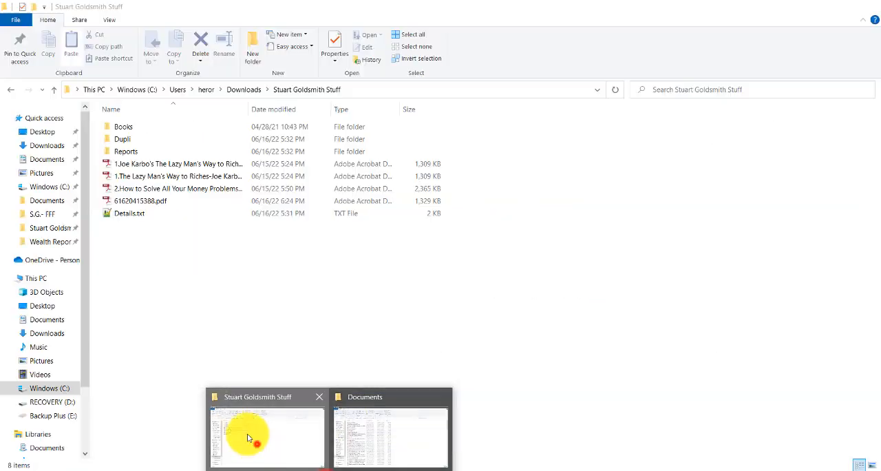
click(255, 443)
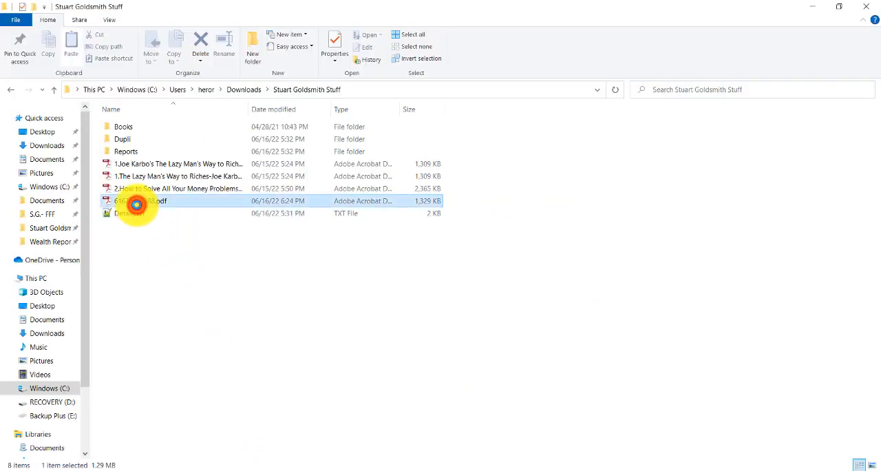
double_click(136, 205)
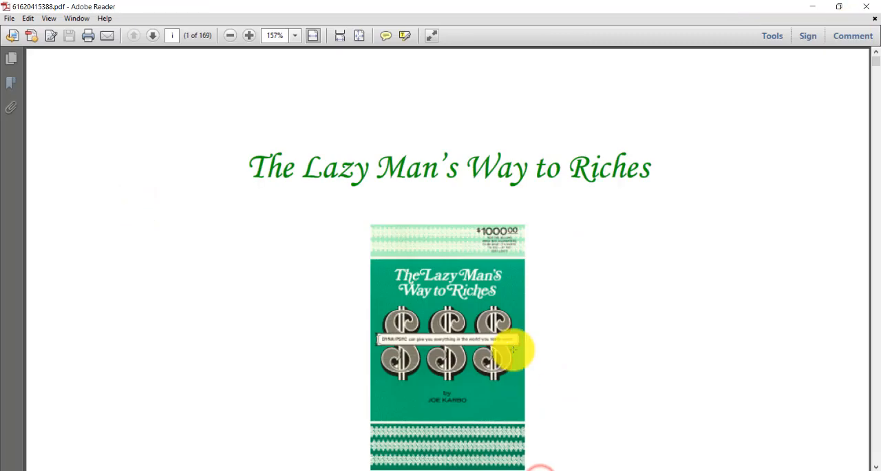
scroll(521, 344, down, 2)
drag(875, 59, 871, 103)
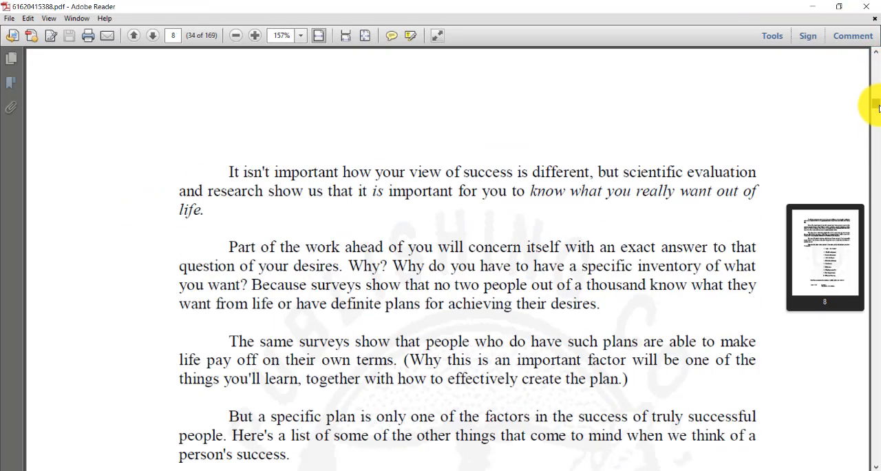
scroll(285, 69, down, 2)
click(231, 35)
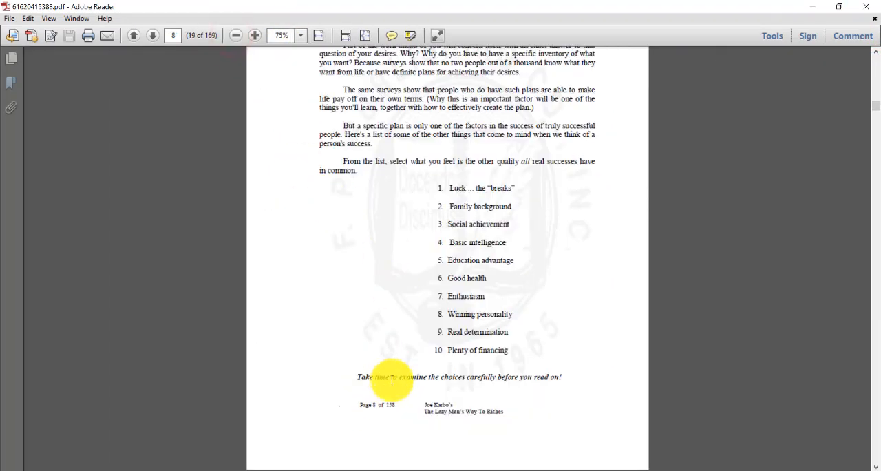
drag(432, 404, 537, 469)
Step: Copy "Joe Karbo's" from the Notepad notes into the first Find Text entry on the PDFdu page
click(564, 469)
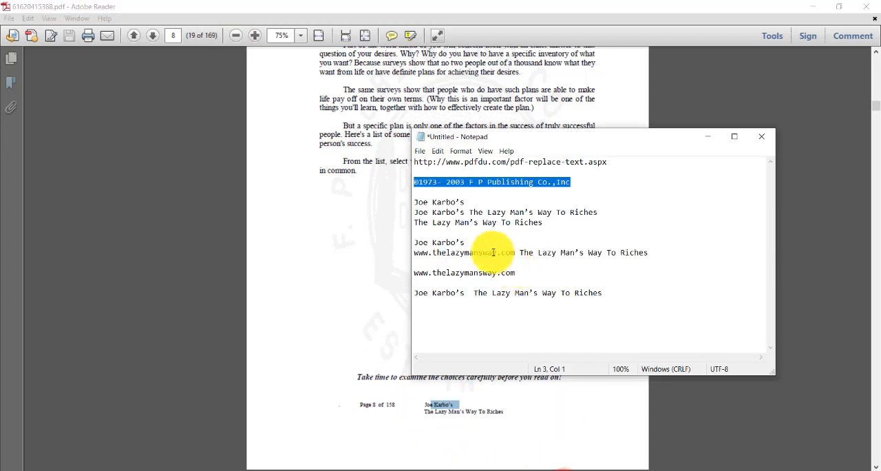
click(547, 222)
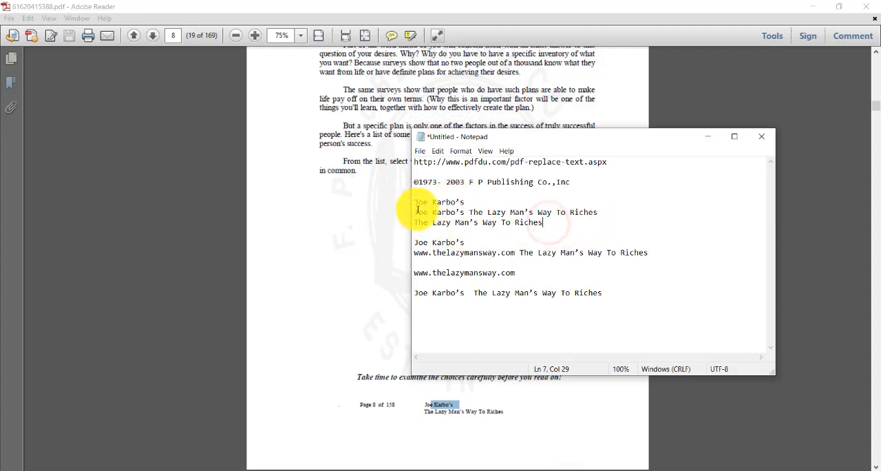
drag(466, 202, 398, 201)
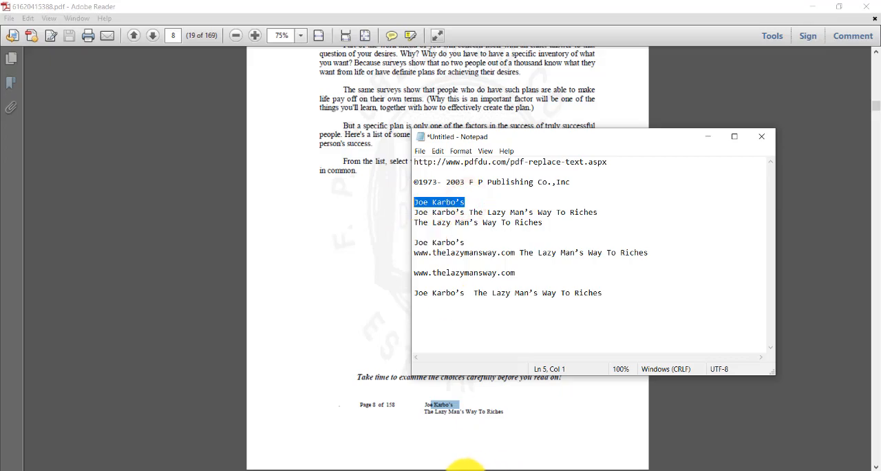
click(450, 470)
right_click(316, 259)
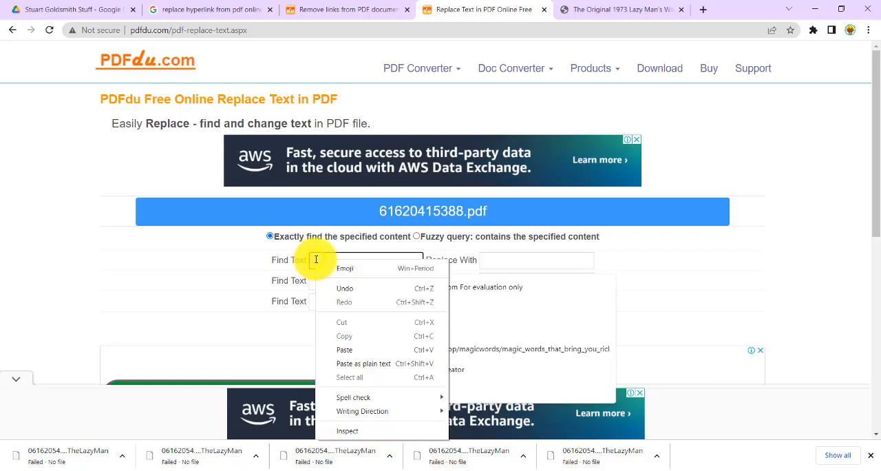
click(323, 256)
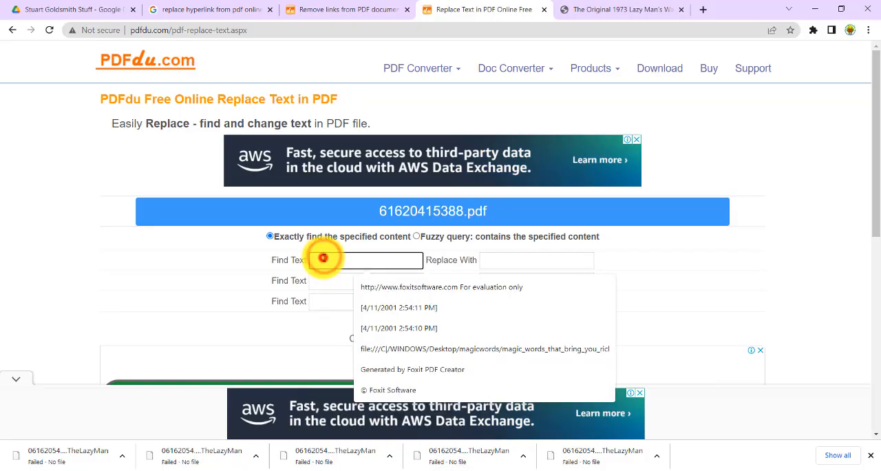
text(Joe Karbo’s)
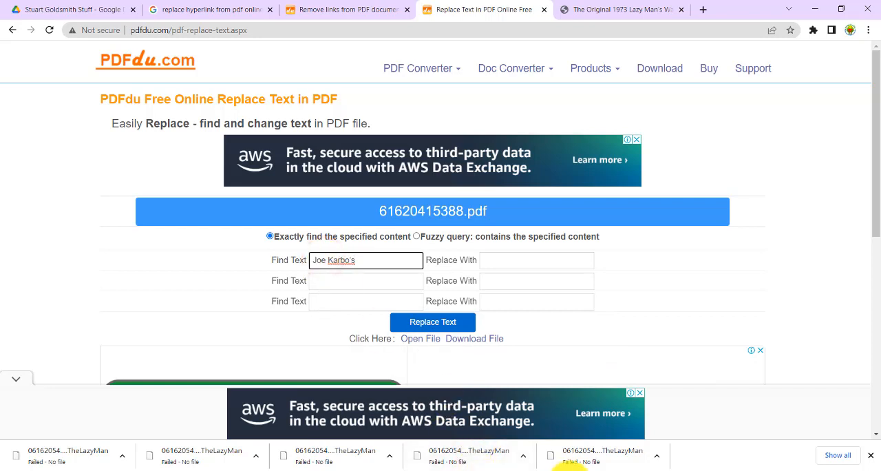
Step: Copy "The Lazy Man's Way To Riches" from the Notepad notes into the second Find Text entry on the PDFdu page
click(565, 469)
drag(543, 222, 415, 221)
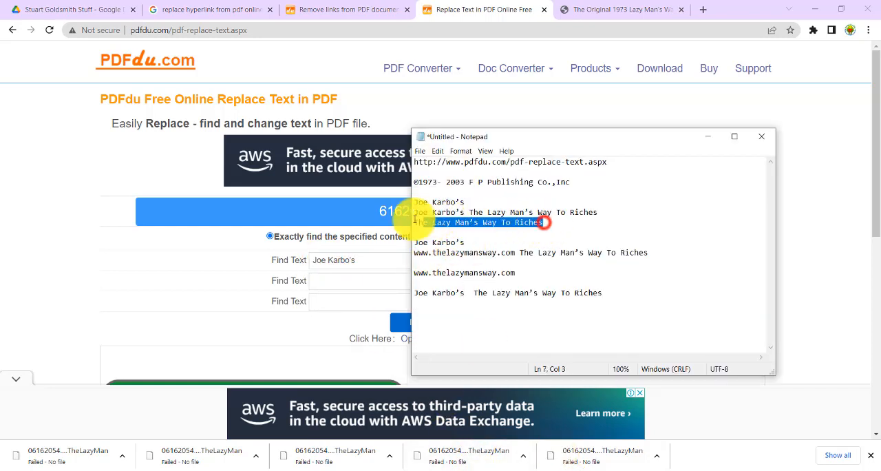
key(ctrl+c)
click(326, 282)
click(326, 282)
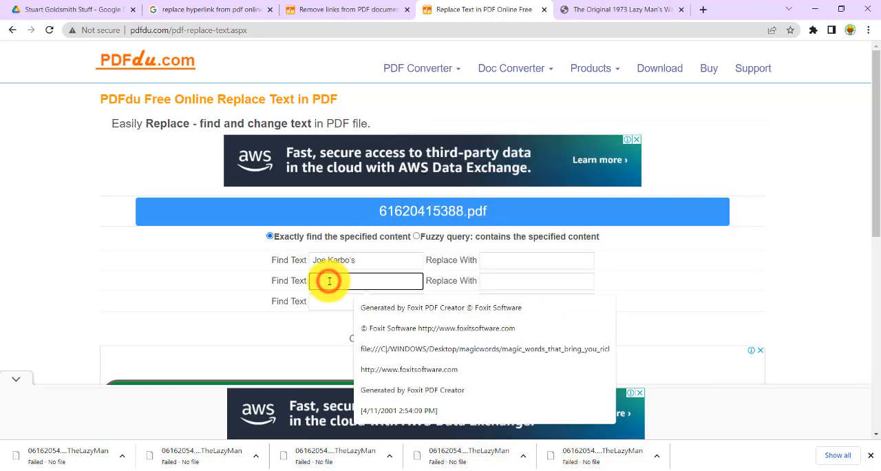
key(ctrl+v)
Step: Run the replacement of both footer texts with the Replace With entries left blank, and download the resulting PDF to the Documents download folder
click(493, 259)
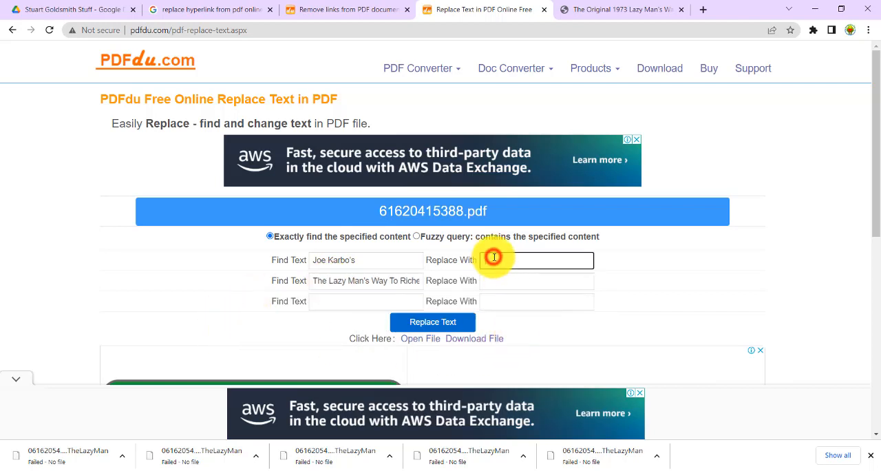
click(502, 275)
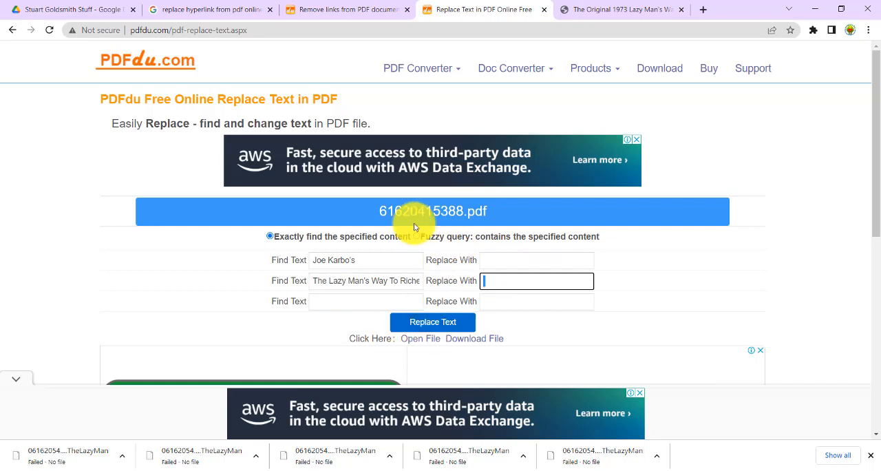
click(436, 324)
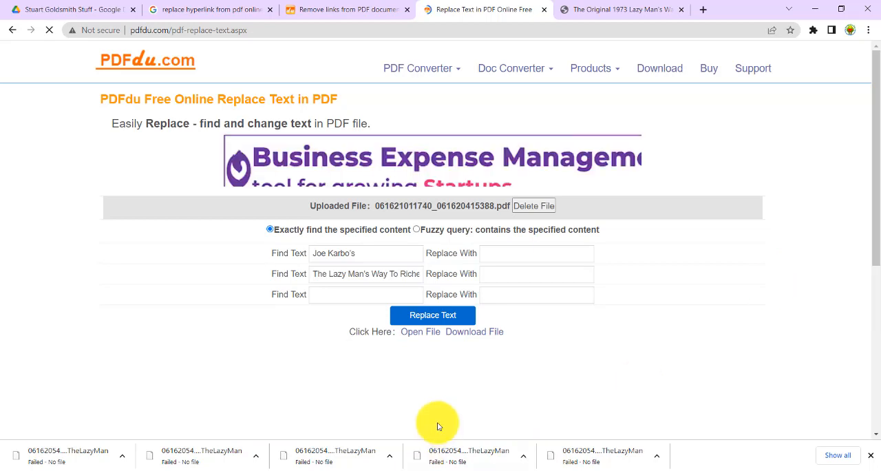
click(488, 333)
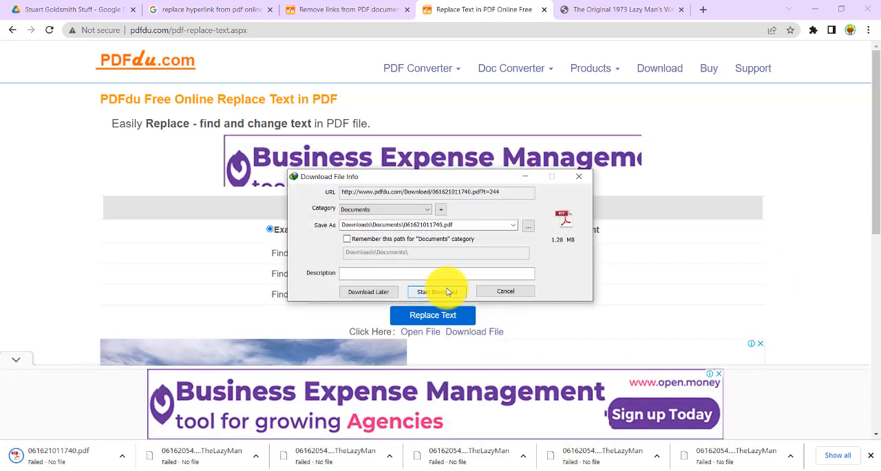
click(447, 291)
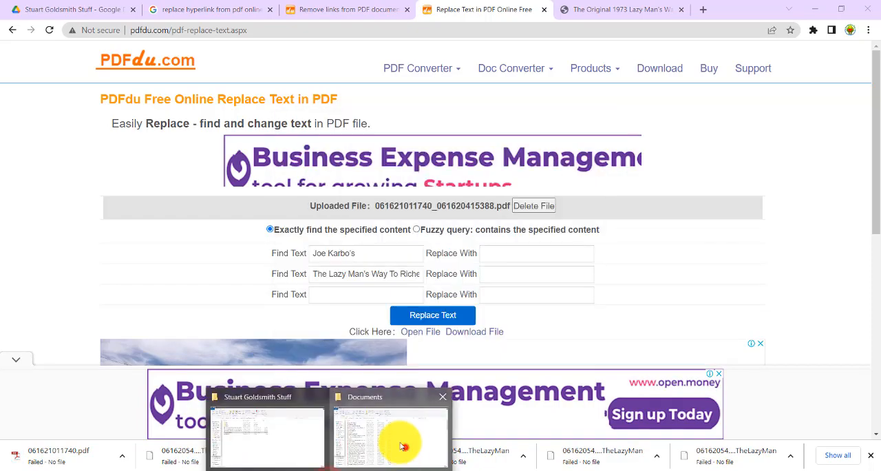
Step: Open 061621011740.pdf from the Documents download folder in Adobe Reader and examine the footers of pages 9 and 10
click(405, 446)
double_click(152, 127)
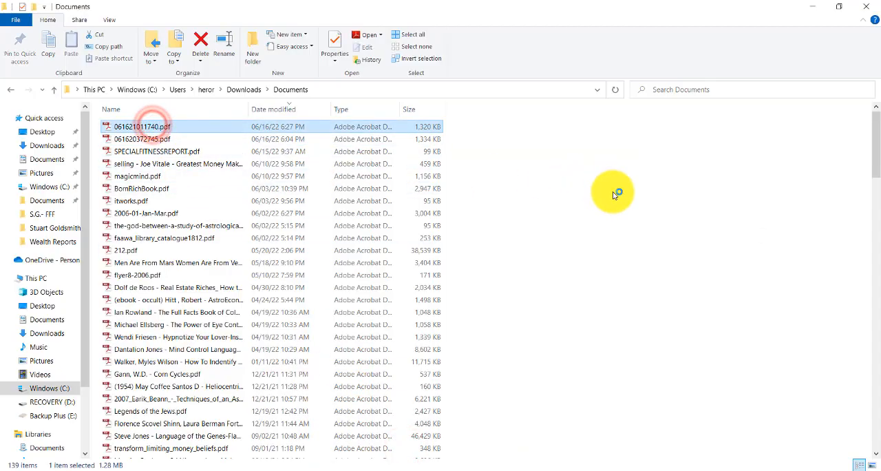
scroll(451, 281, down, 15)
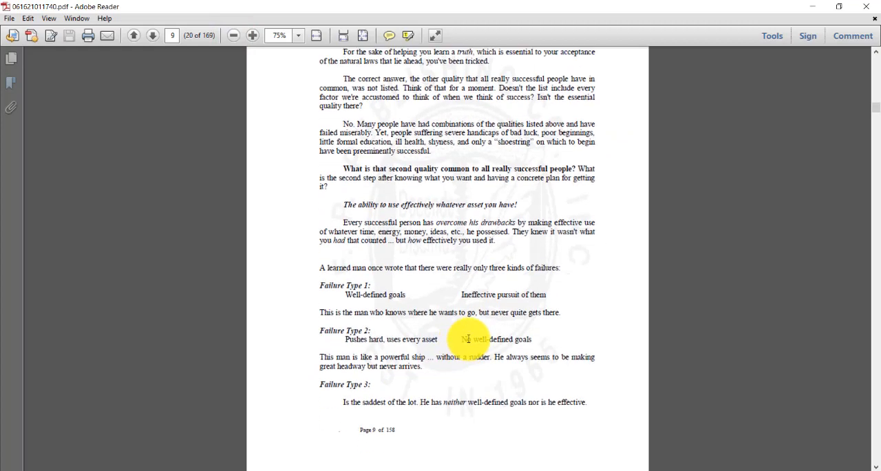
scroll(452, 336, down, 3)
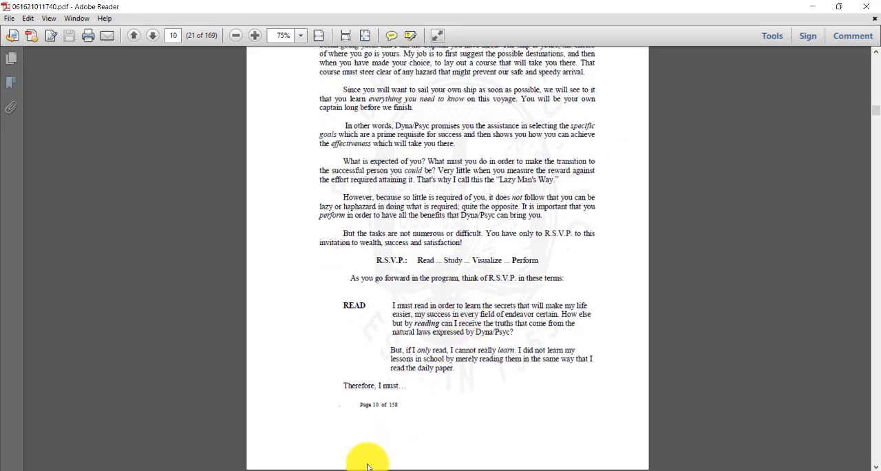
Step: Switch back to Chrome, review the PDFdu link removal page, and return to the Replace Text page
click(487, 423)
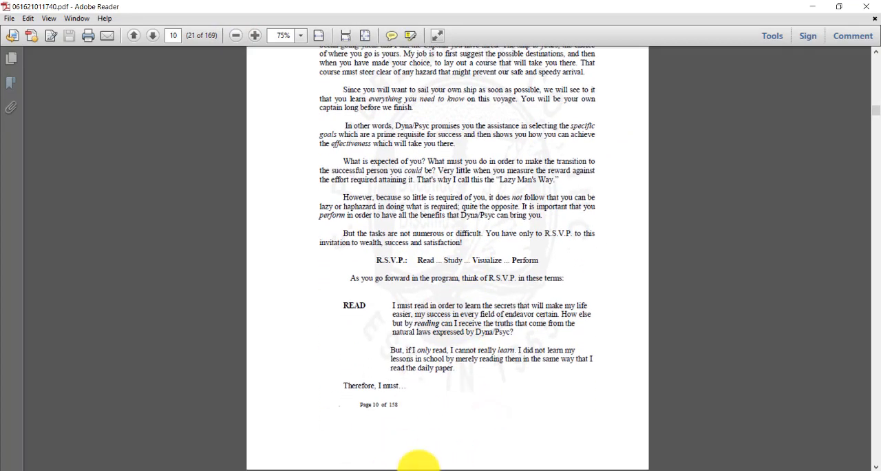
key(alt+Tab)
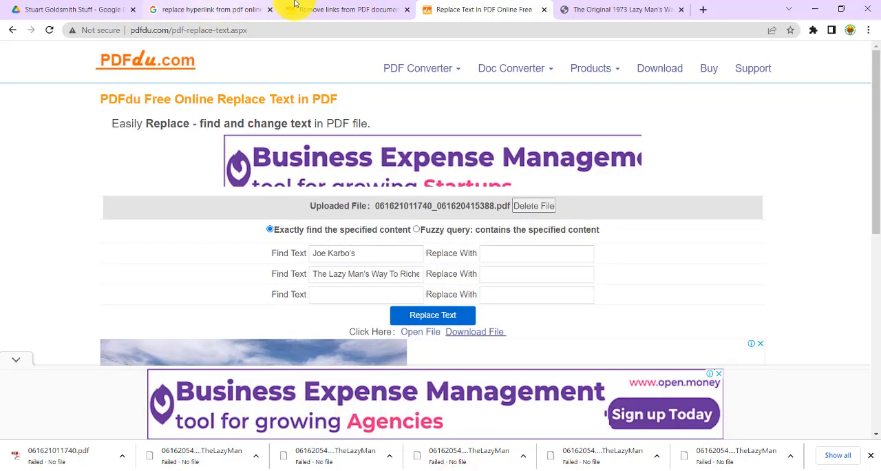
click(339, 15)
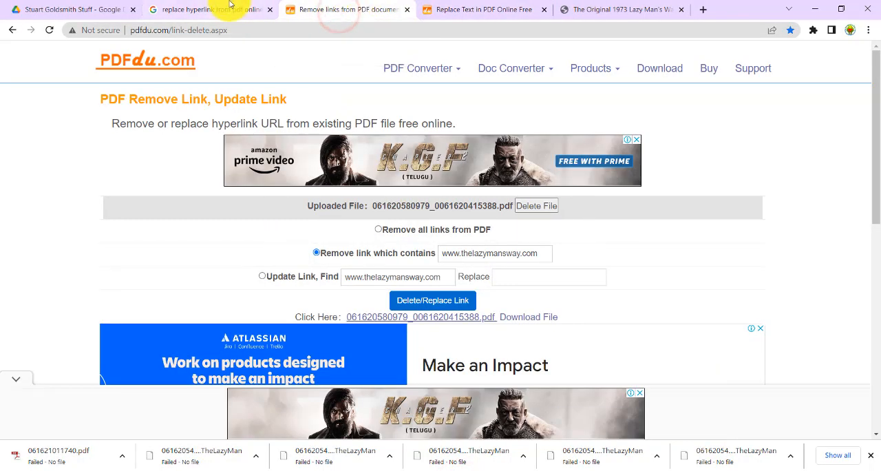
click(464, 10)
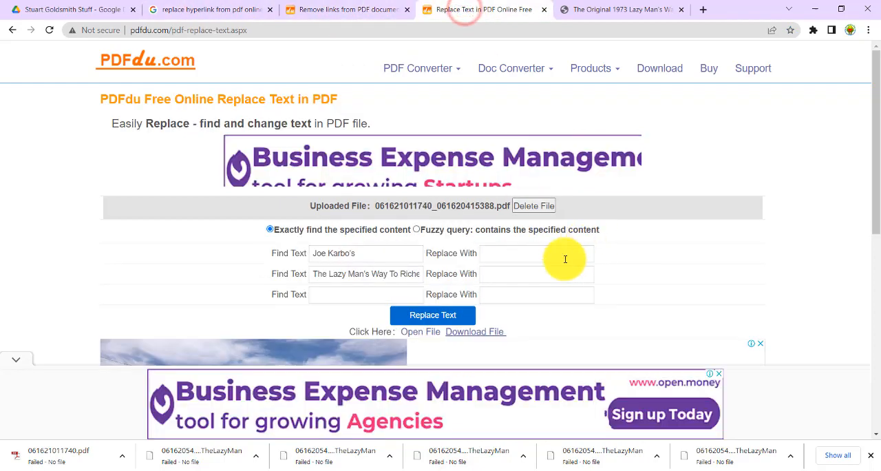